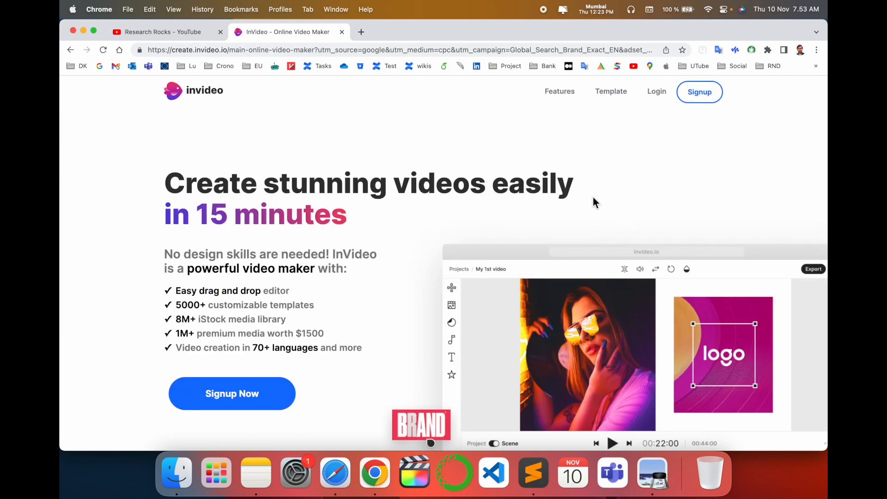
Sign up for a free InVideo account with Google, choosing the listed Google account
{"action": "scroll", "coordinate": [295, 234], "scroll_direction": "down", "scroll_amount": 3}
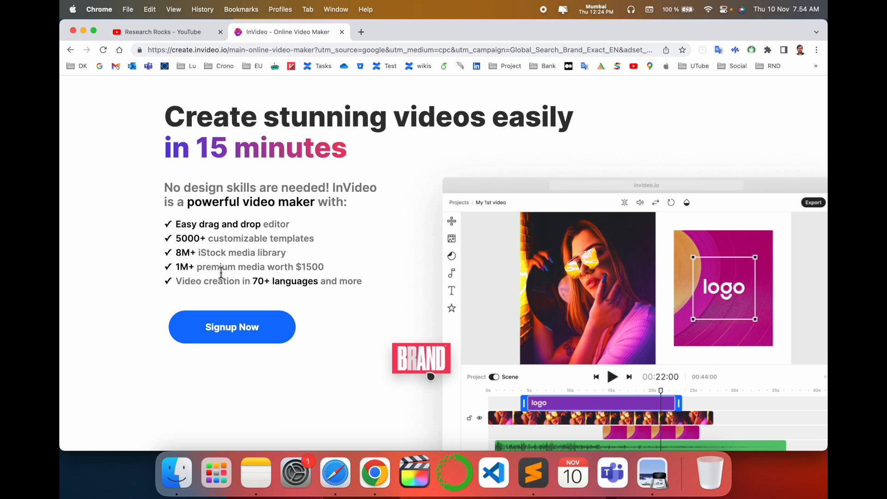
{"action": "scroll", "coordinate": [221, 274], "scroll_direction": "down", "scroll_amount": 2}
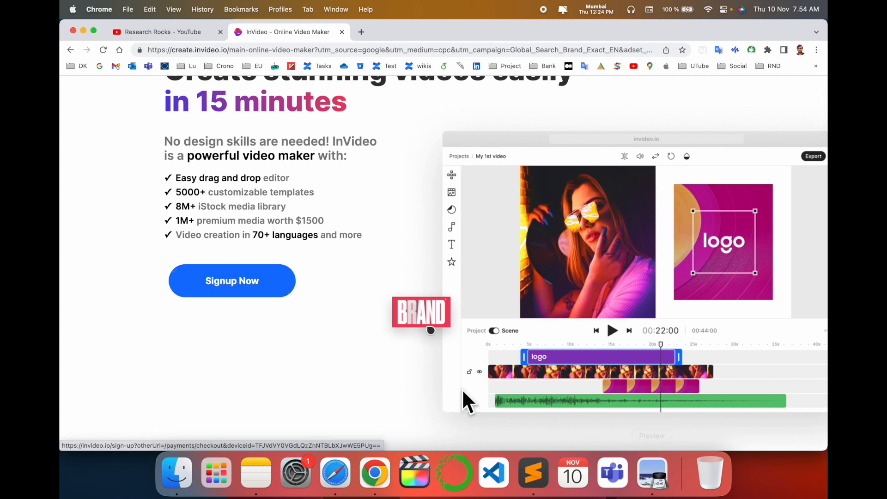
{"action": "left_click", "coordinate": [253, 286]}
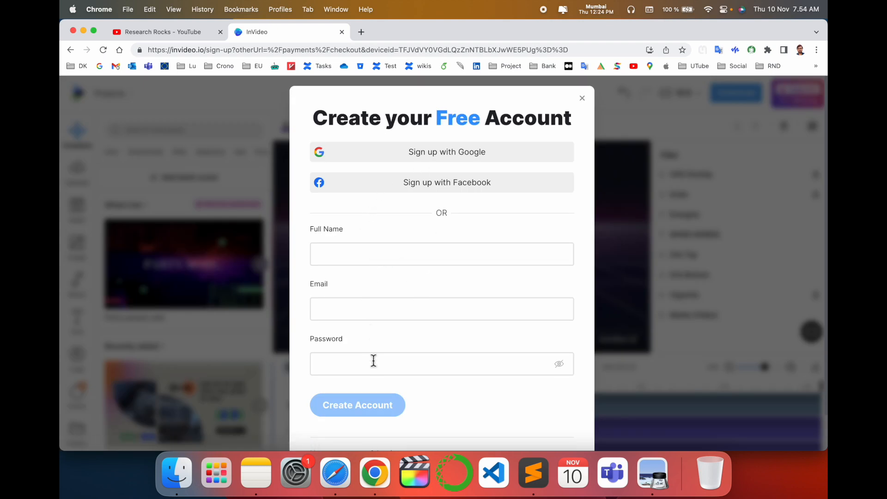
{"action": "left_click", "coordinate": [443, 157]}
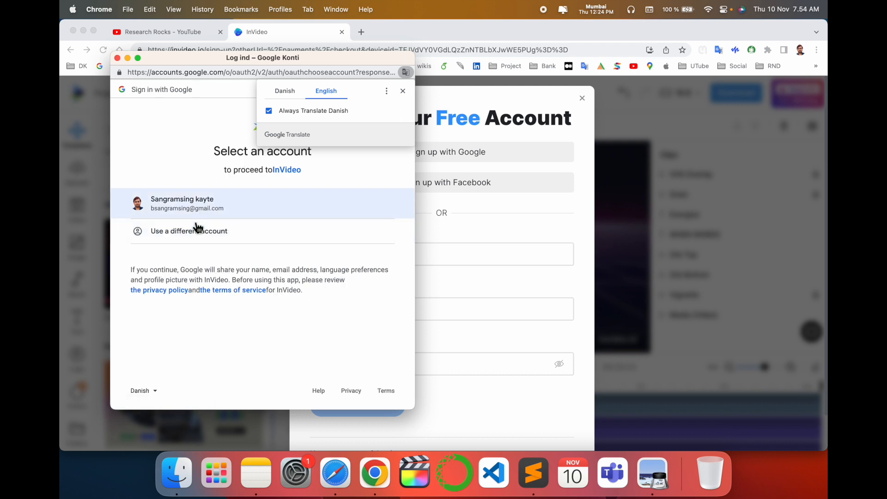
{"action": "left_click", "coordinate": [192, 230]}
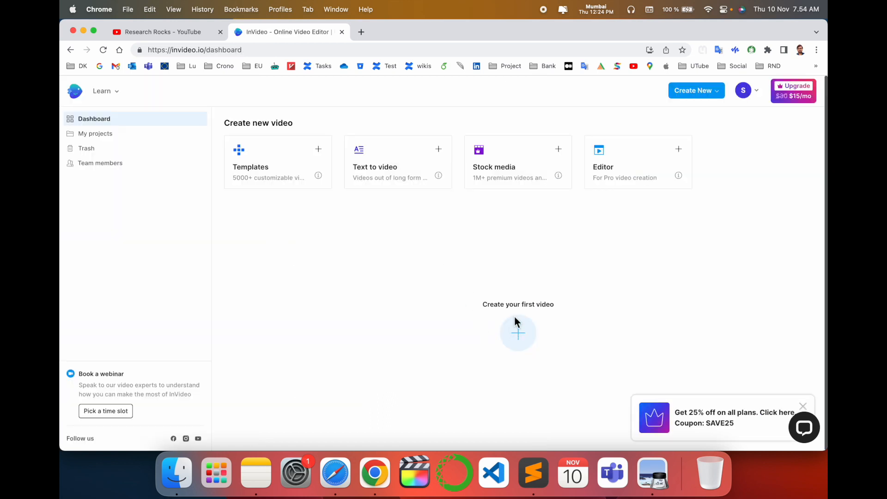
Create the first video from the suggested template "5 Tips To Cook the Perfect Thanksgiving Turkey" and look over its canvas
{"action": "left_click", "coordinate": [519, 332]}
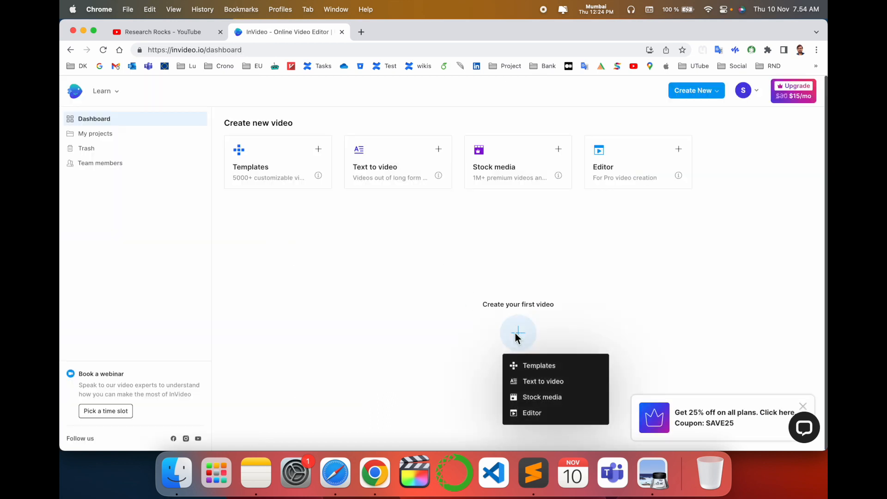
{"action": "left_click", "coordinate": [541, 366]}
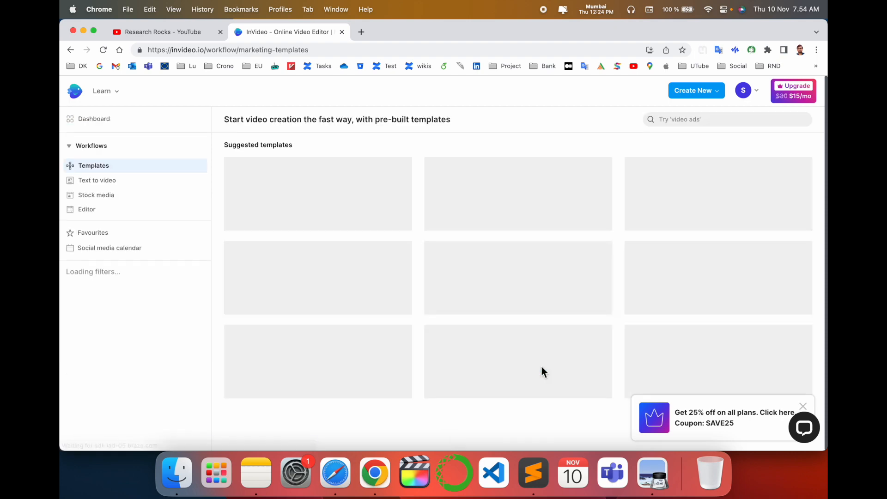
{"action": "left_click", "coordinate": [517, 222]}
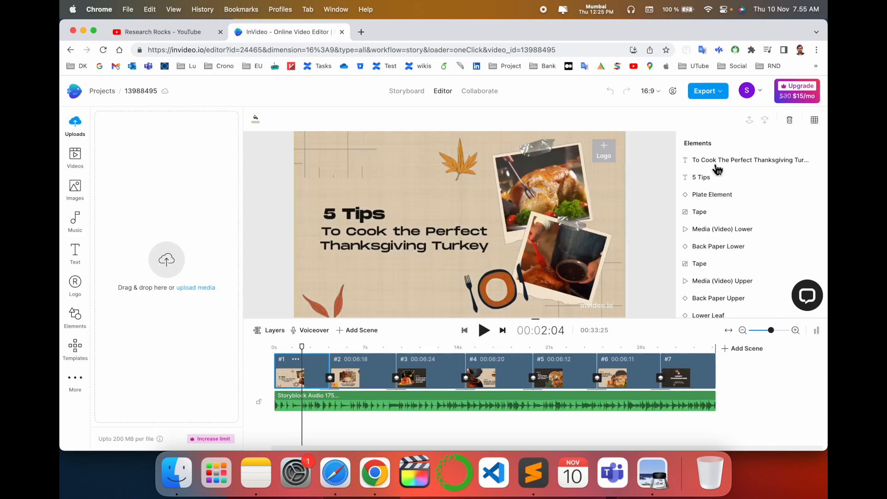
{"action": "scroll", "coordinate": [516, 223], "scroll_direction": "up", "scroll_amount": 5}
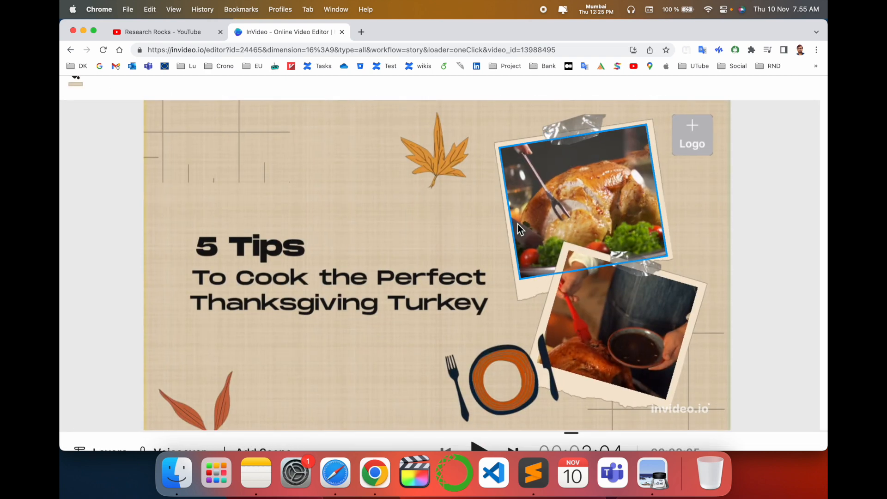
{"action": "scroll", "coordinate": [517, 223], "scroll_direction": "up", "scroll_amount": 5}
{"action": "scroll", "coordinate": [287, 238], "scroll_direction": "down", "scroll_amount": 10}
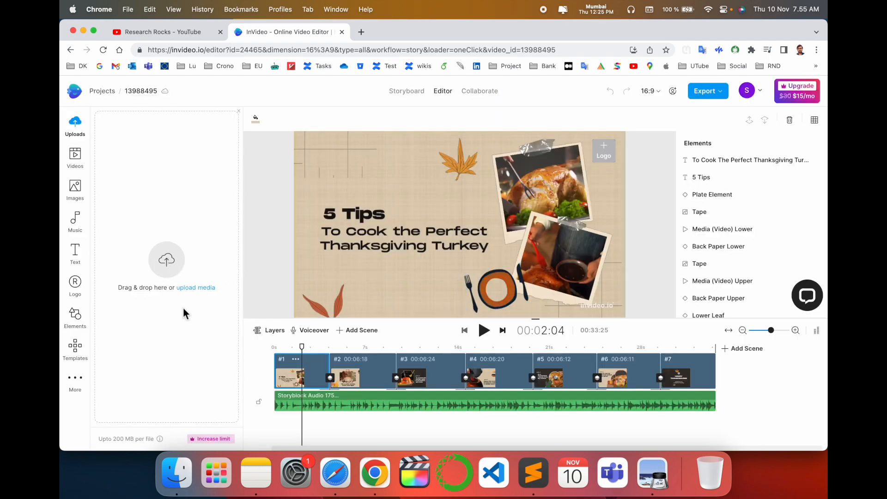
Upload the 36-second screen recording from the "done" folder on the Desktop to the project's media
{"action": "left_click", "coordinate": [203, 290]}
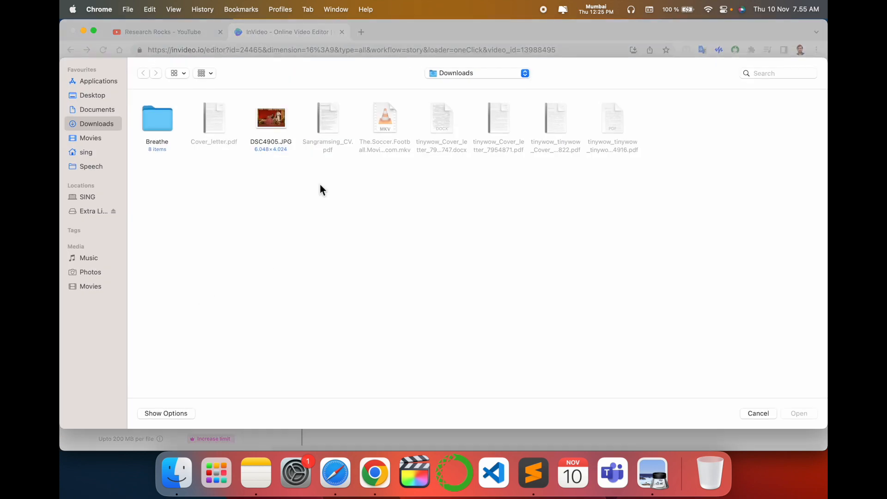
{"action": "left_click", "coordinate": [92, 97]}
{"action": "double_click", "coordinate": [215, 118]}
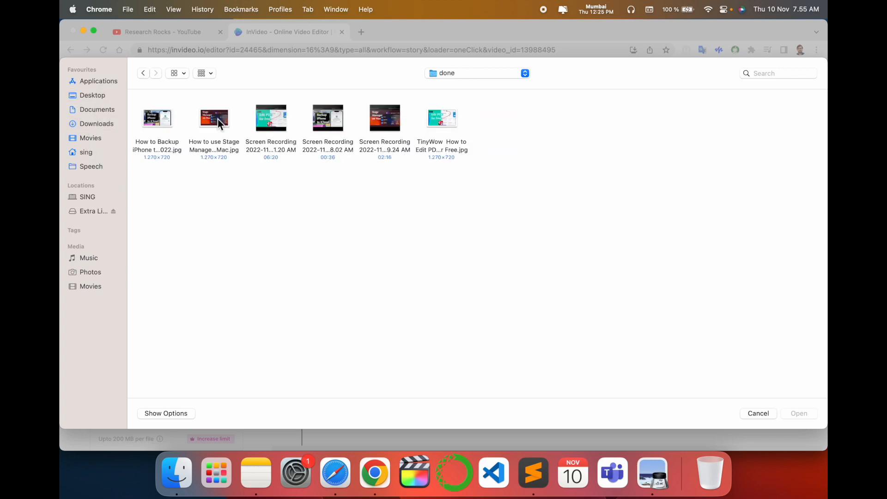
{"action": "double_click", "coordinate": [311, 146]}
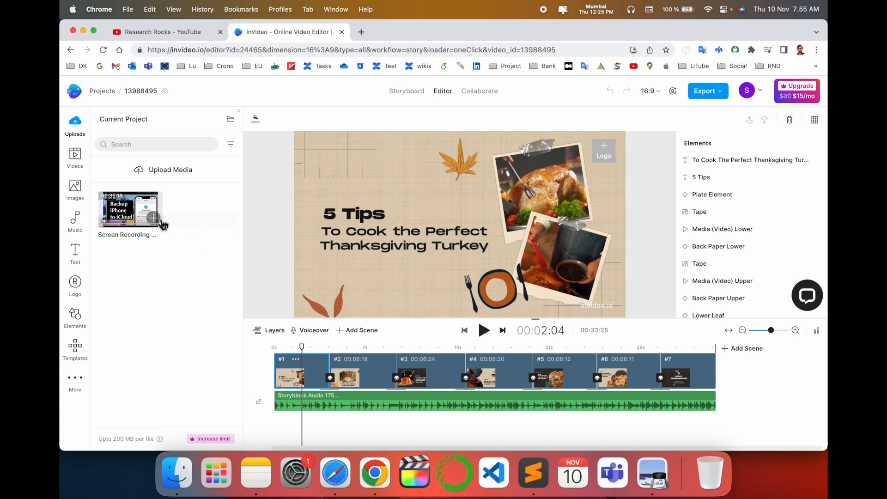
Insert the uploaded recording untrimmed into the first scene and place it in the canvas's upper-left area
{"action": "left_click", "coordinate": [158, 224]}
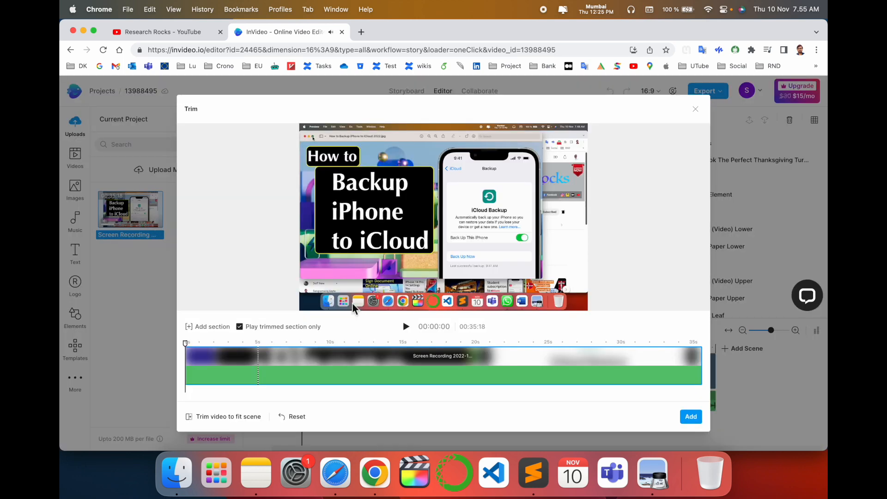
{"action": "left_click", "coordinate": [691, 417]}
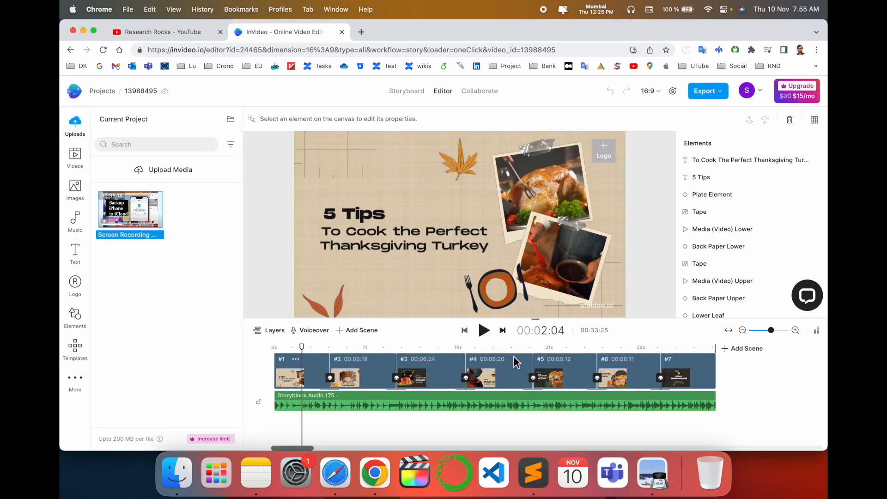
{"action": "left_click_drag", "start_coordinate": [388, 270], "coordinate": [288, 306]}
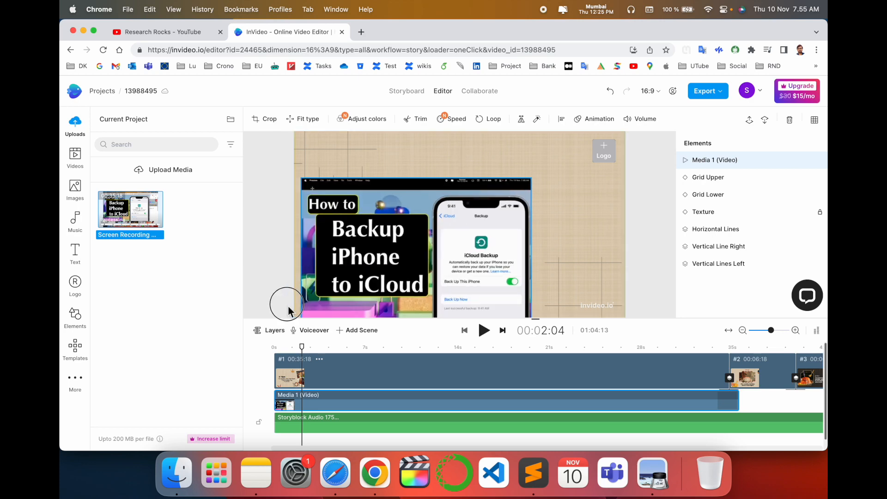
{"action": "left_click_drag", "start_coordinate": [397, 307], "coordinate": [389, 275]}
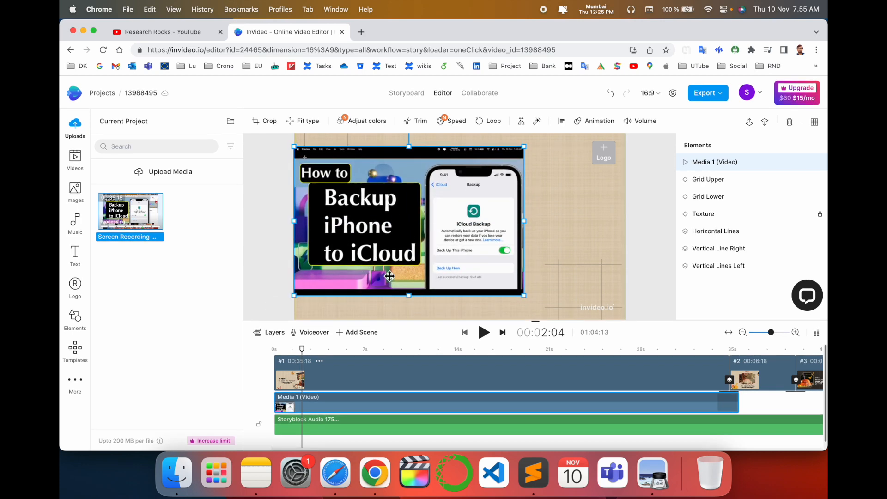
Delete the template's scenes from the timeline one after another until only the last one remains
{"action": "left_click", "coordinate": [381, 375]}
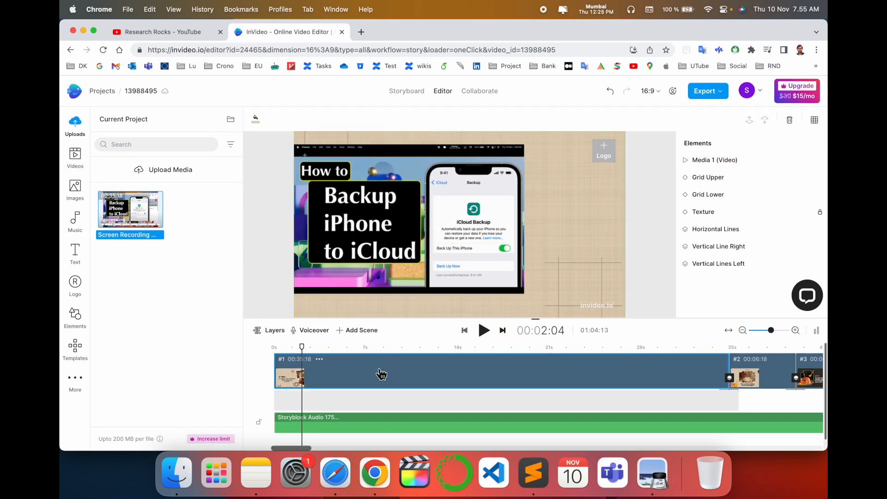
{"action": "key", "text": "Delete"}
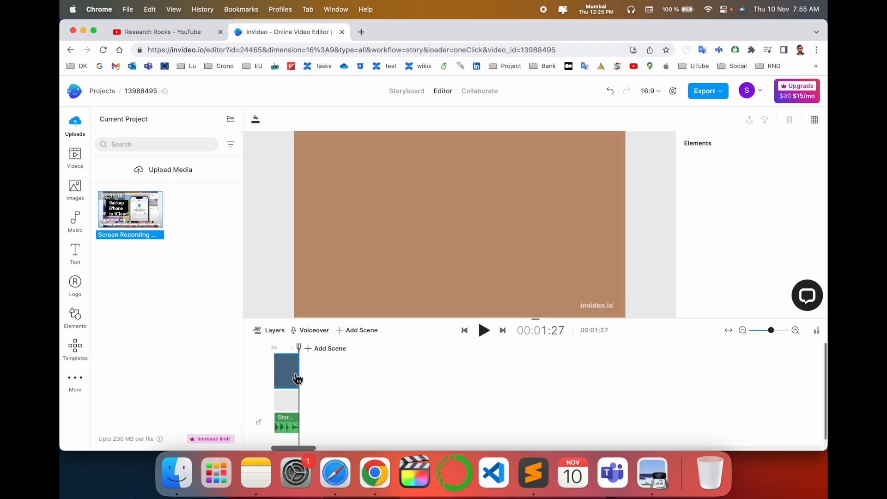
{"action": "key", "text": "Delete"}
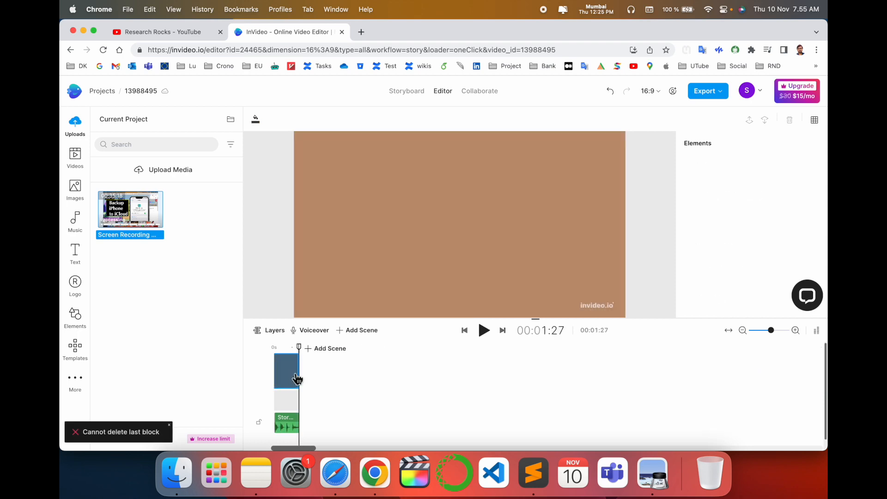
Insert the untrimmed recording into the remaining scene, enlarged to fill the canvas, and delete the masked turkey image
{"action": "left_click", "coordinate": [157, 224]}
{"action": "left_click", "coordinate": [690, 417]}
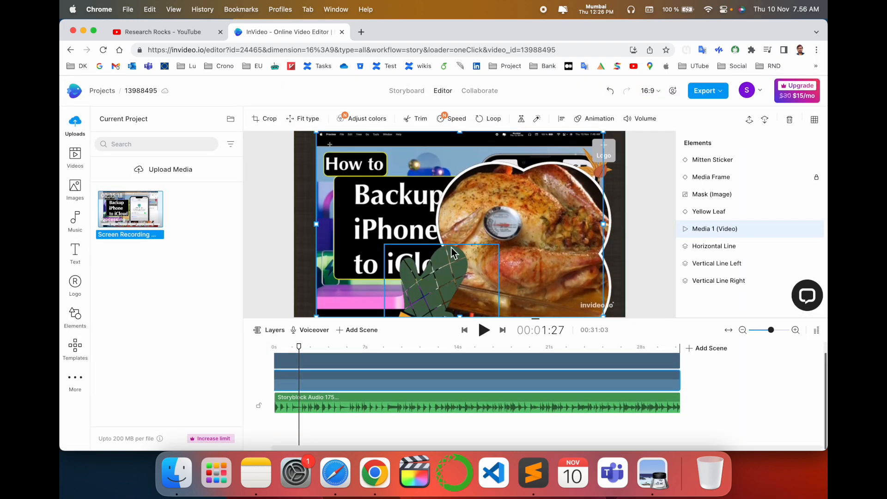
{"action": "left_click", "coordinate": [525, 215]}
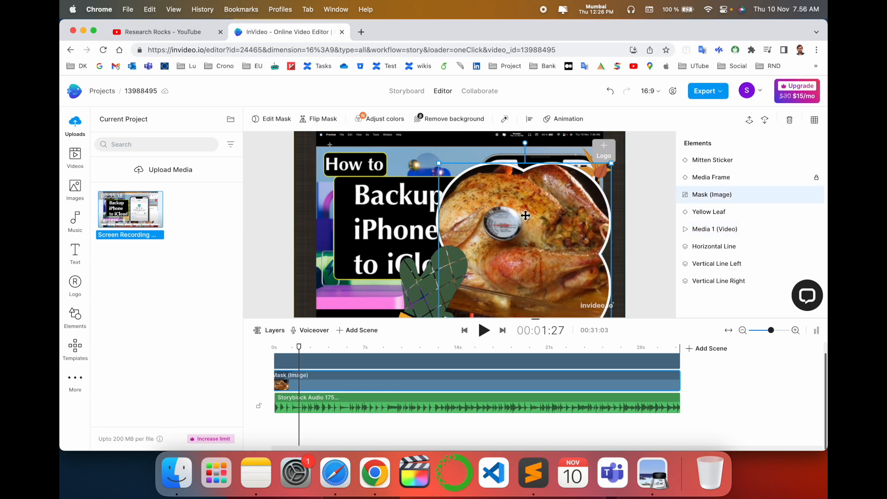
{"action": "left_click", "coordinate": [293, 369]}
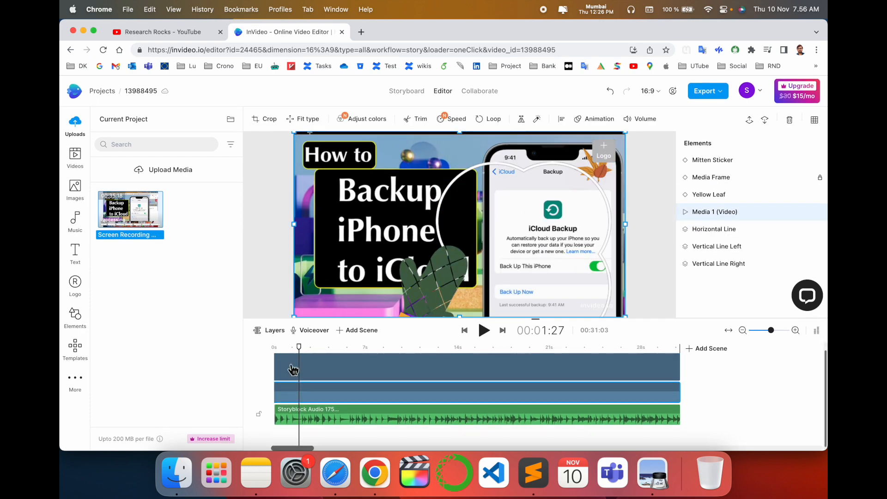
{"action": "left_click", "coordinate": [268, 381]}
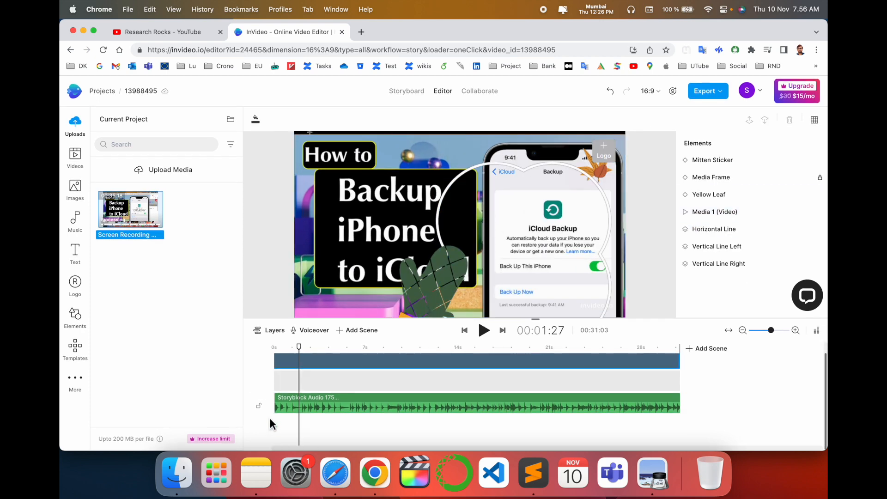
Play the scene briefly, and delete its "#TIP 4" and "Use a thermometer to check if it's fully cooked" texts
{"action": "key", "text": "space"}
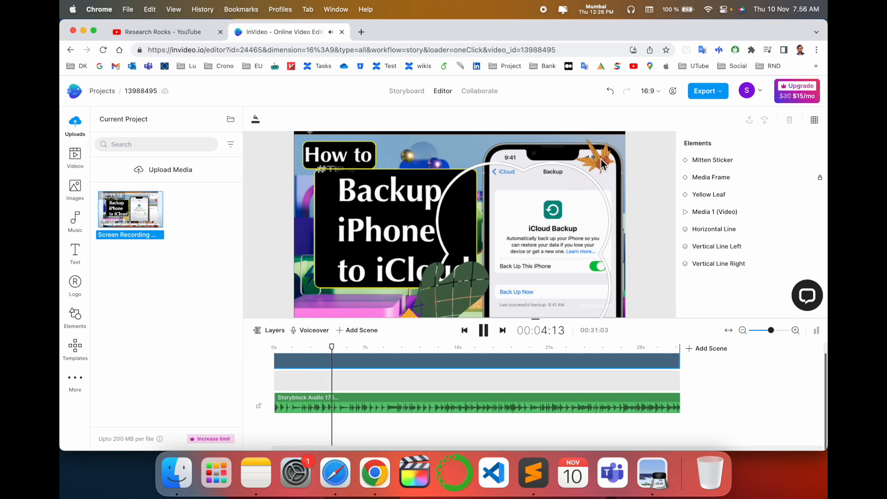
{"action": "key", "text": "space"}
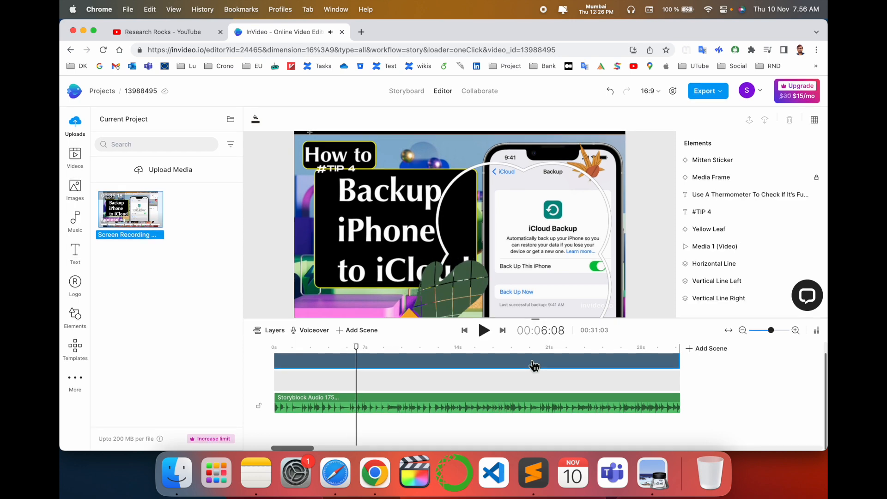
{"action": "left_click", "coordinate": [346, 169]}
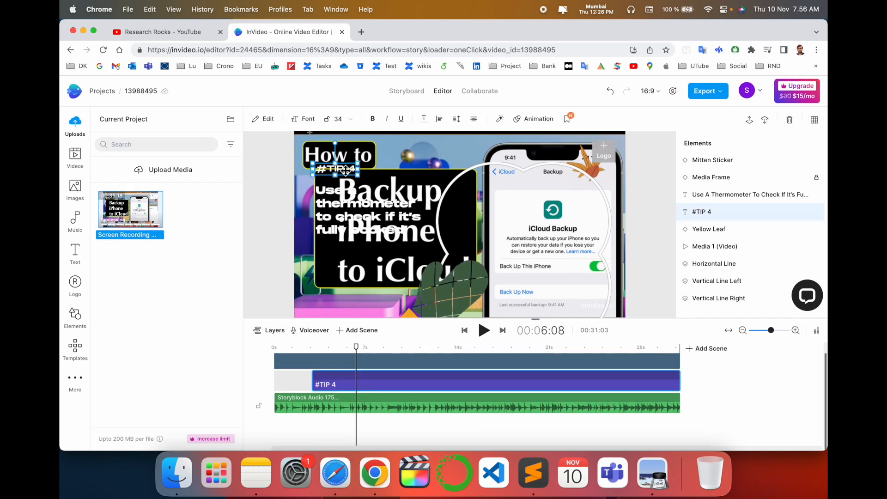
{"action": "key", "text": "Delete"}
{"action": "left_click", "coordinate": [337, 203]}
{"action": "key", "text": "Delete"}
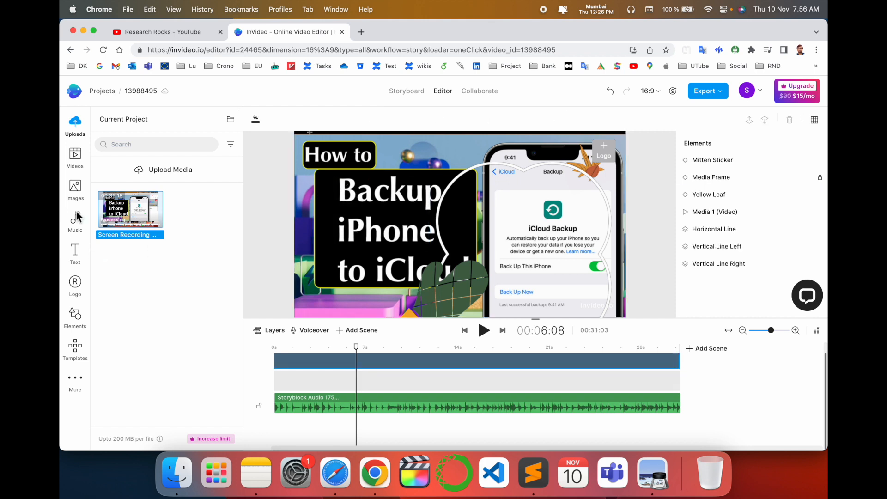
Add the "Thank you!" typography text at about 20 seconds and place it over the phone in the video
{"action": "left_click", "coordinate": [75, 253]}
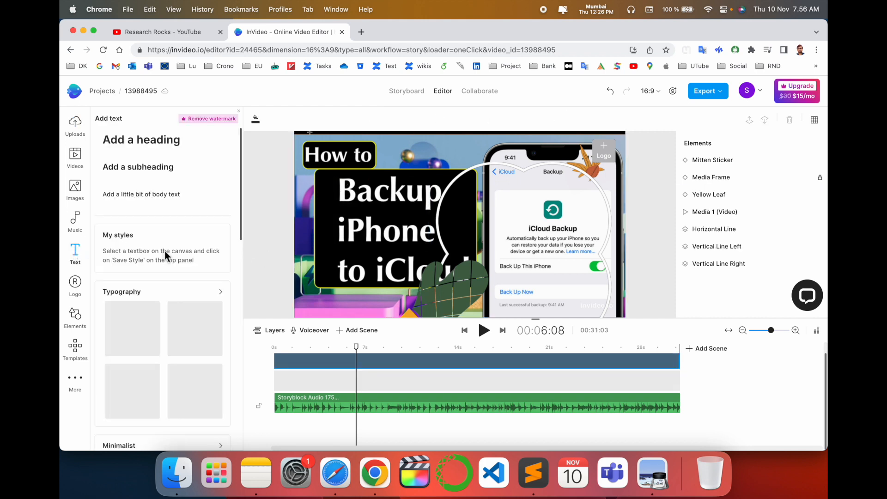
{"action": "scroll", "coordinate": [169, 277], "scroll_direction": "down", "scroll_amount": 3}
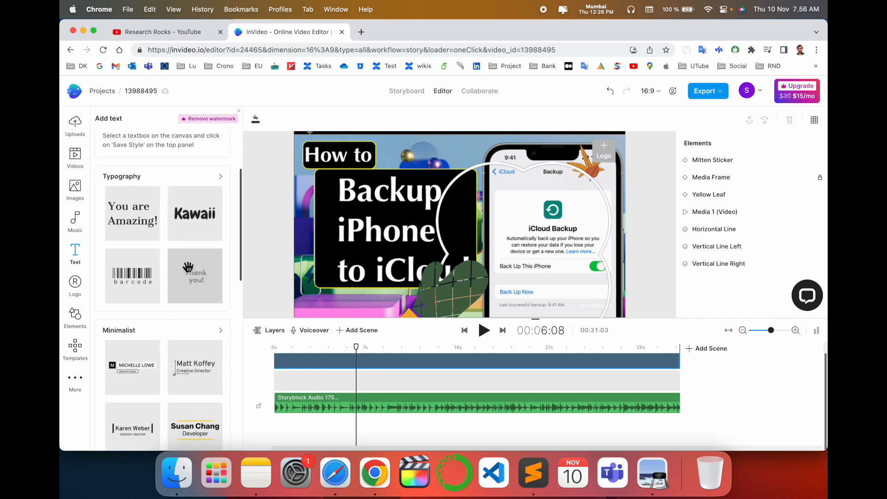
{"action": "left_click", "coordinate": [188, 277]}
{"action": "left_click", "coordinate": [186, 281]}
{"action": "left_click_drag", "start_coordinate": [443, 235], "coordinate": [322, 276]}
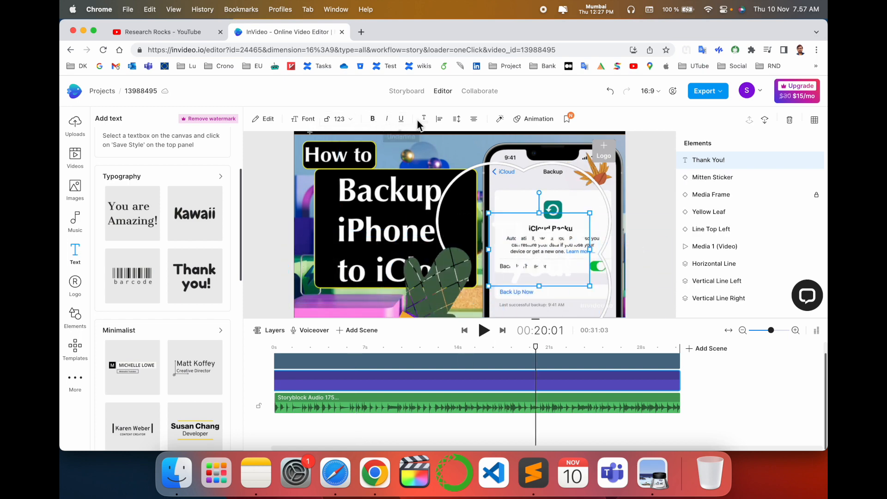
Change the "Thank you!" text fill to red and move the text slightly higher over the phone
{"action": "left_click", "coordinate": [424, 121]}
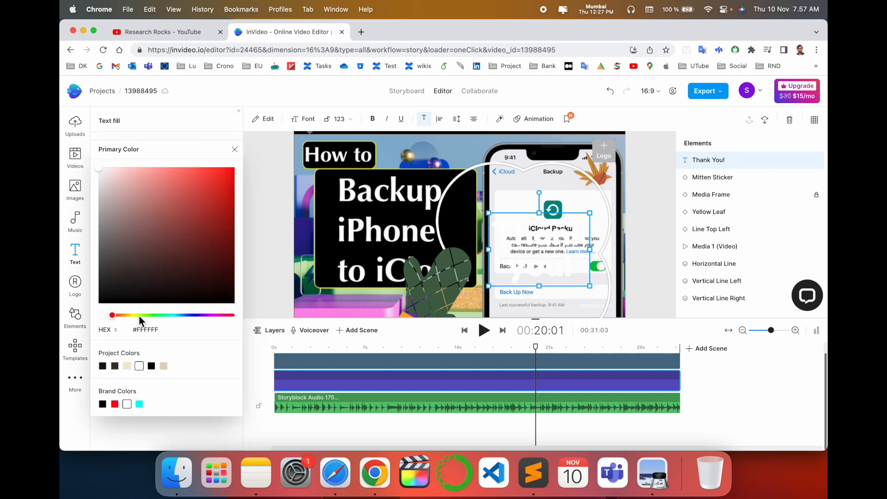
{"action": "left_click_drag", "start_coordinate": [114, 315], "coordinate": [266, 322]}
{"action": "left_click", "coordinate": [484, 273]}
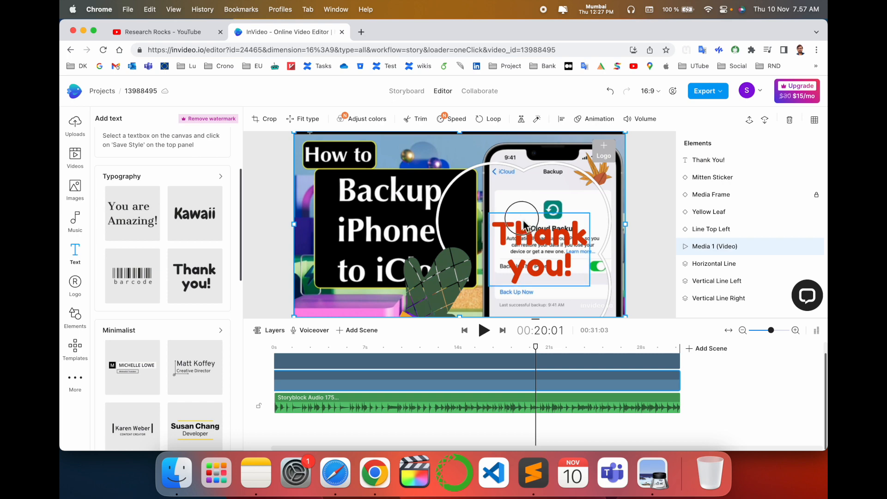
{"action": "left_click", "coordinate": [524, 224]}
{"action": "left_click_drag", "start_coordinate": [523, 225], "coordinate": [536, 185]}
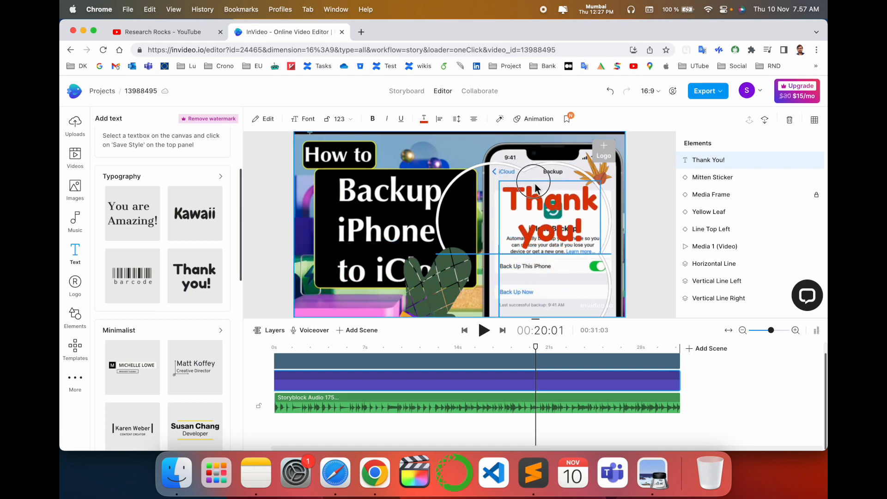
Try to add the stock video of the man in glasses and a dark suit to the scene, untrimmed
{"action": "left_click", "coordinate": [80, 168]}
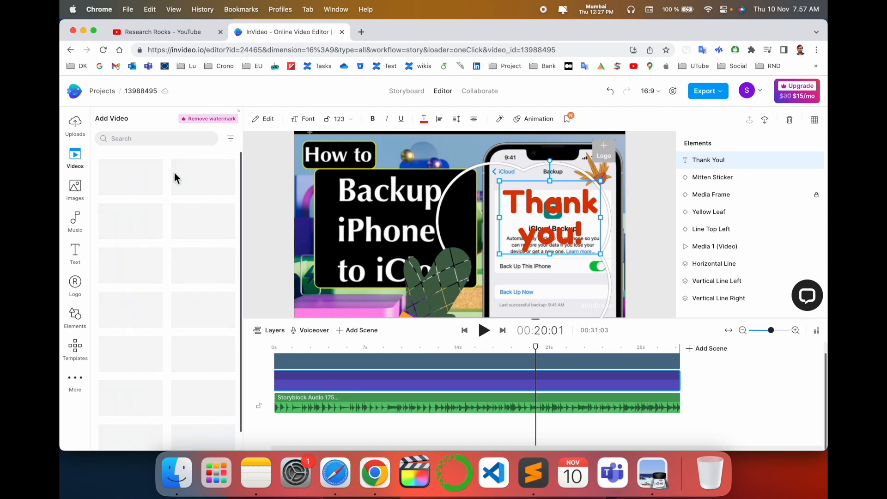
{"action": "scroll", "coordinate": [138, 286], "scroll_direction": "down", "scroll_amount": 1}
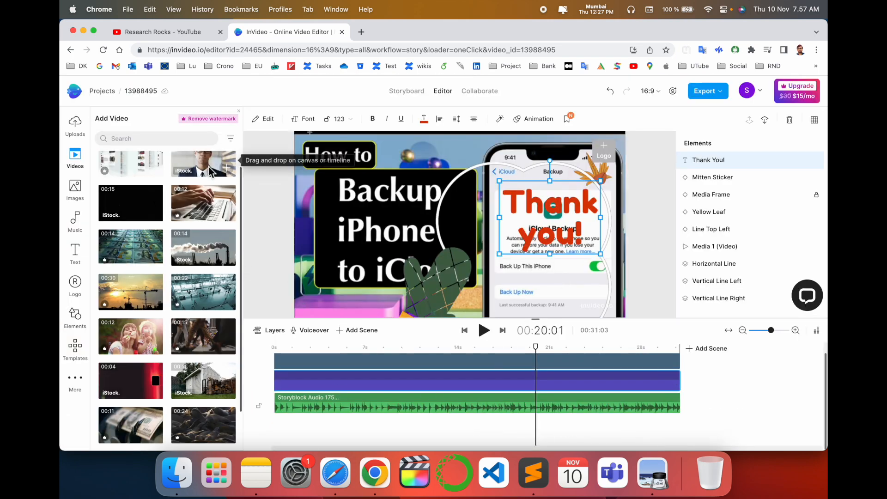
{"action": "left_click", "coordinate": [230, 170]}
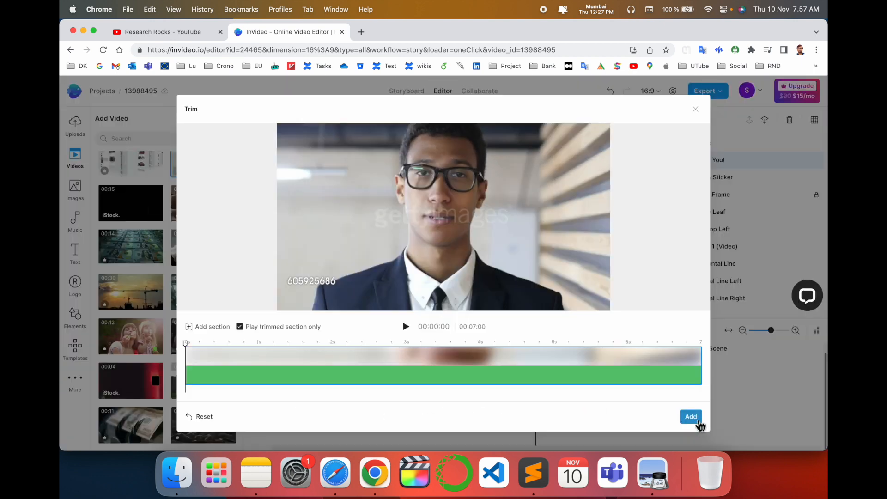
{"action": "left_click", "coordinate": [690, 416]}
{"action": "left_click_drag", "start_coordinate": [294, 384], "coordinate": [611, 375]}
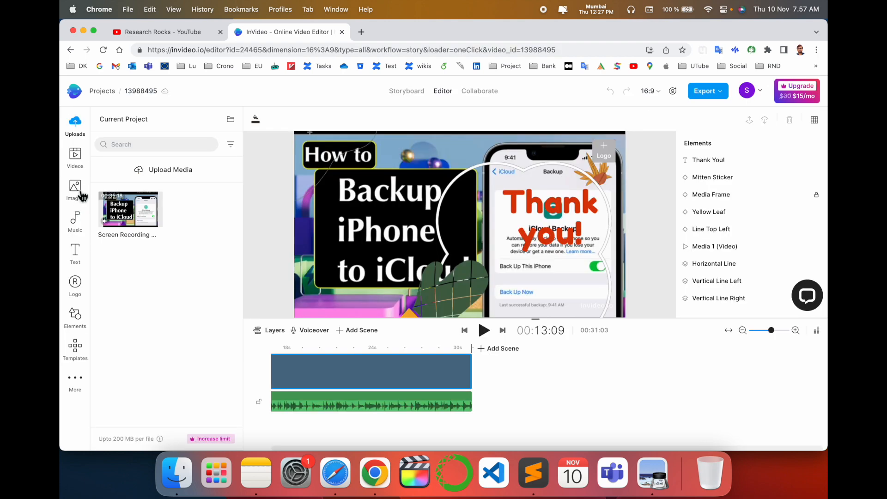
Place the stock image of red leaves in the scene, and delete it
{"action": "left_click", "coordinate": [79, 190]}
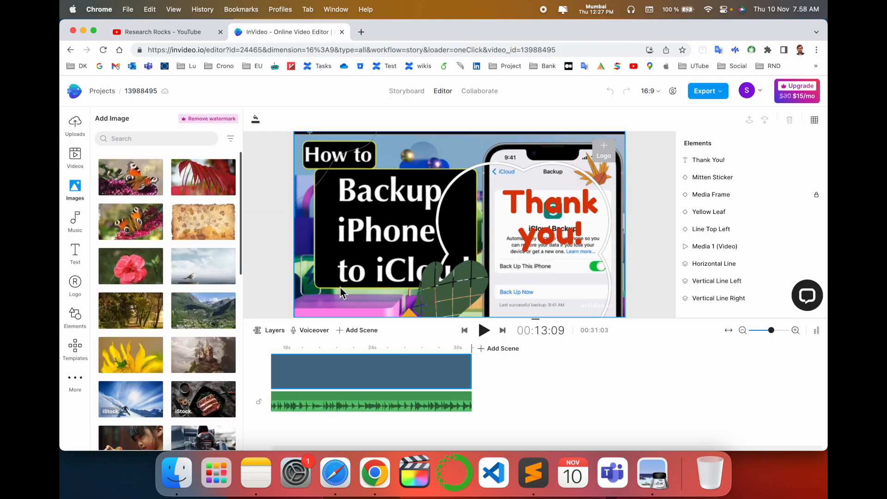
{"action": "left_click_drag", "start_coordinate": [198, 178], "coordinate": [511, 386]}
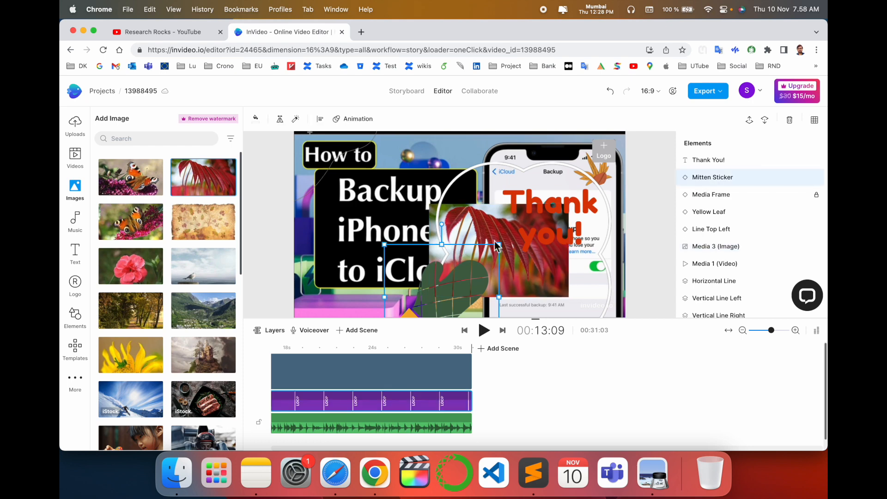
{"action": "left_click", "coordinate": [525, 245]}
{"action": "left_click", "coordinate": [536, 277]}
{"action": "left_click", "coordinate": [536, 277]}
{"action": "left_click_drag", "start_coordinate": [512, 264], "coordinate": [382, 223]}
{"action": "key", "text": "Delete"}
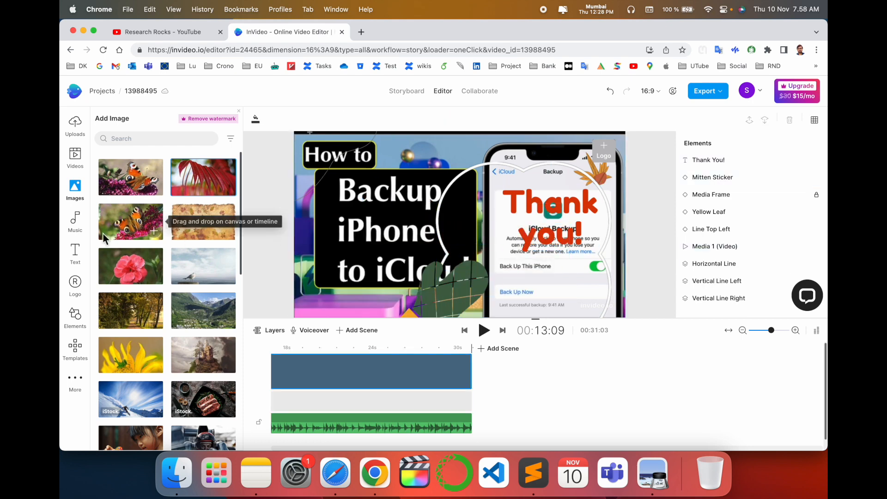
Examine the music moods, the logo upload area and the available elements such as stickers, shapes, overlays and masks
{"action": "left_click", "coordinate": [75, 221]}
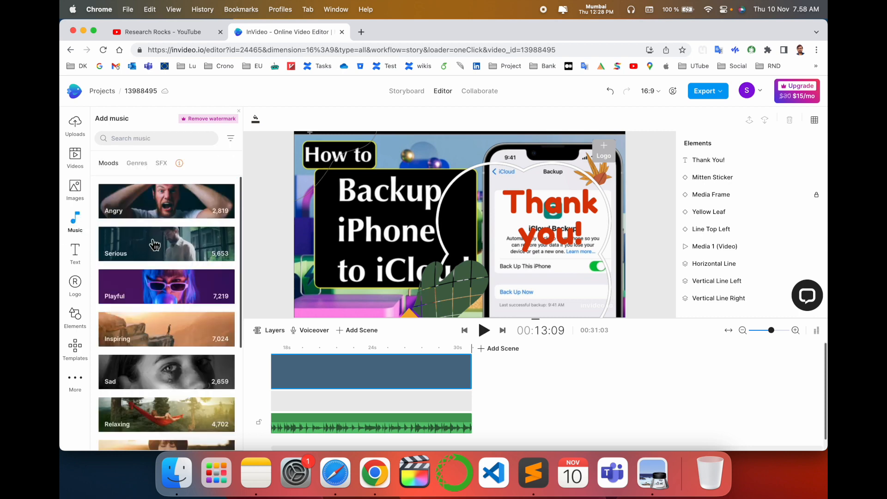
{"action": "scroll", "coordinate": [163, 226], "scroll_direction": "down", "scroll_amount": 3}
{"action": "scroll", "coordinate": [167, 308], "scroll_direction": "down", "scroll_amount": 1}
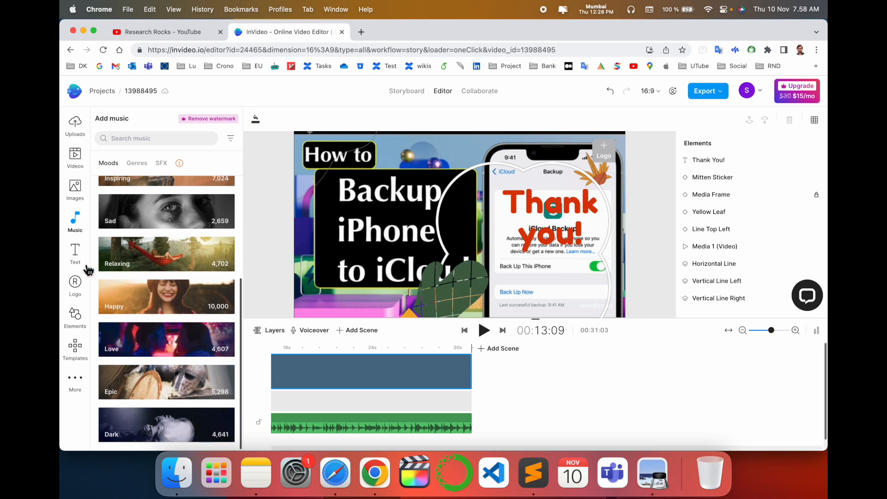
{"action": "left_click", "coordinate": [75, 283]}
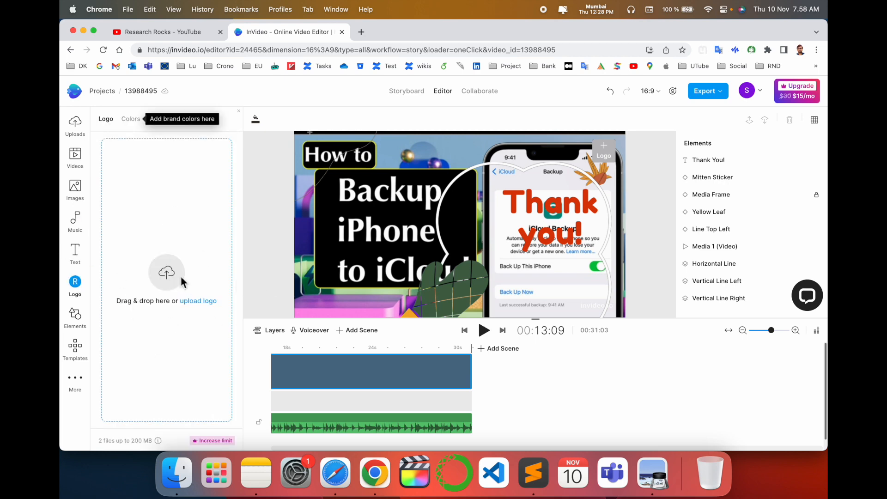
{"action": "left_click", "coordinate": [79, 319]}
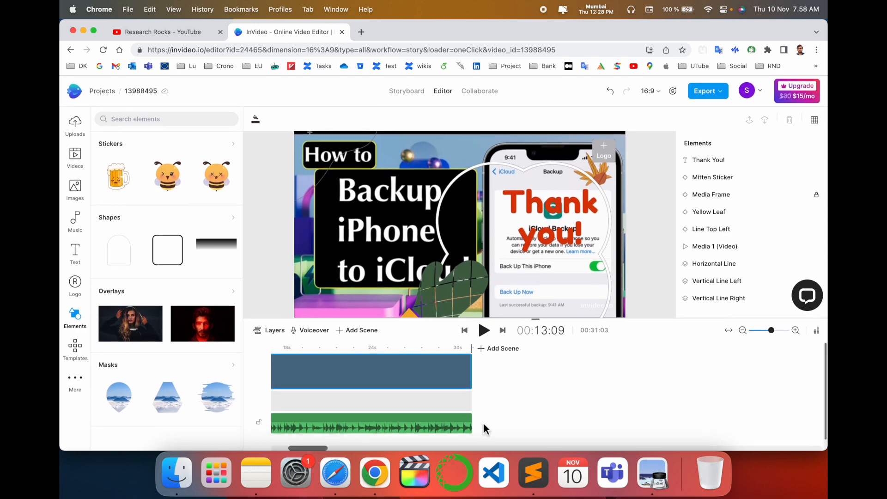
{"action": "scroll", "coordinate": [521, 403], "scroll_direction": "left", "scroll_amount": 10}
{"action": "scroll", "coordinate": [510, 404], "scroll_direction": "down", "scroll_amount": 1}
{"action": "scroll", "coordinate": [513, 409], "scroll_direction": "up", "scroll_amount": 1}
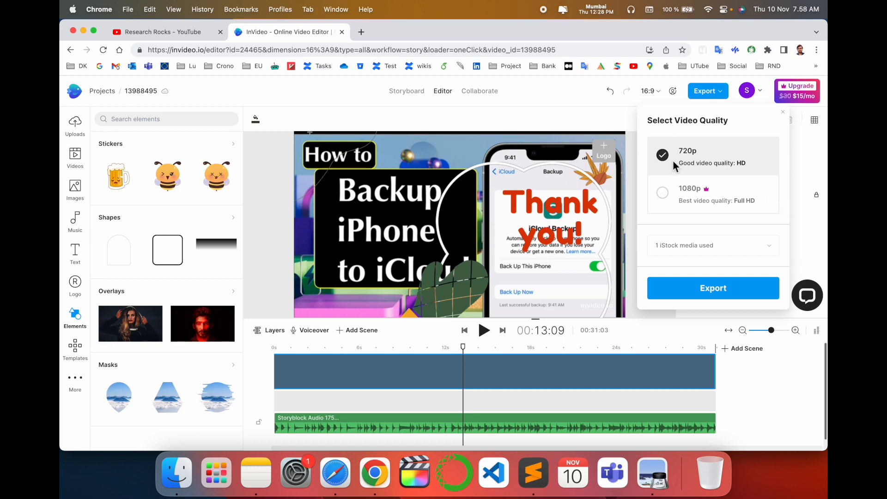
Export the video at 720p as a free watermarked download, and play the resulting MP4 in QuickTime Player
{"action": "left_click", "coordinate": [729, 295]}
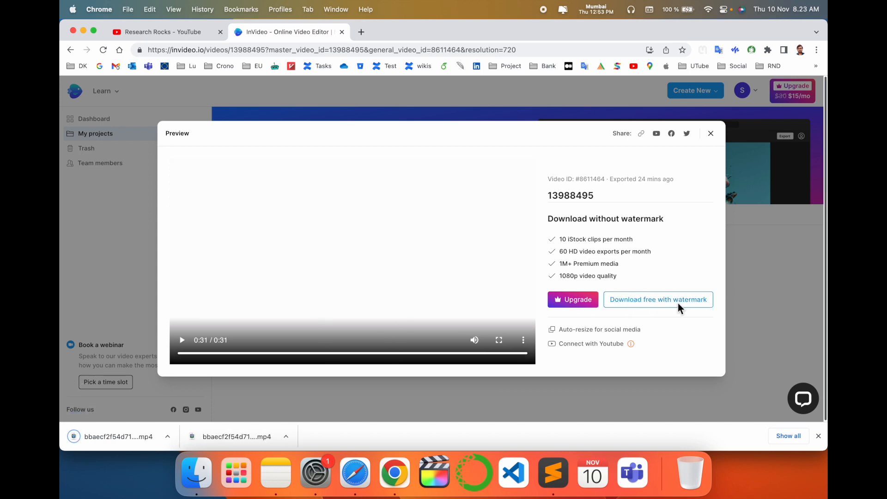
{"action": "left_click", "coordinate": [105, 436]}
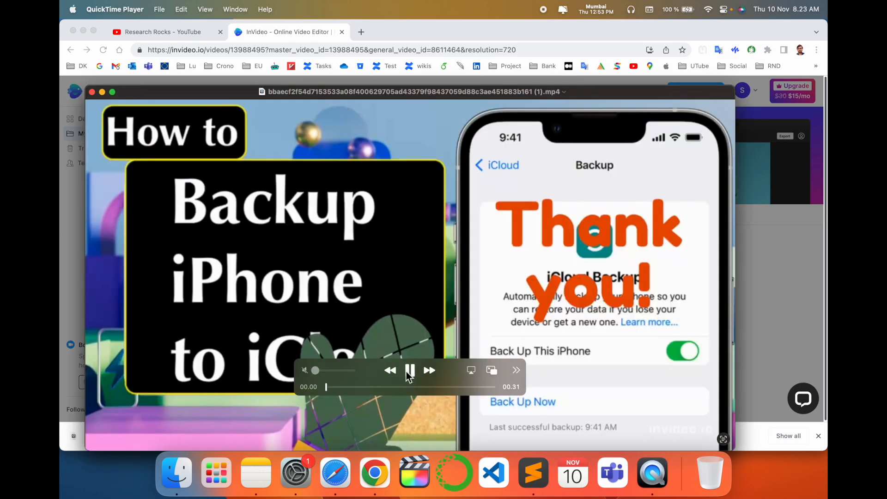
{"action": "left_click_drag", "start_coordinate": [205, 94], "coordinate": [216, 46]}
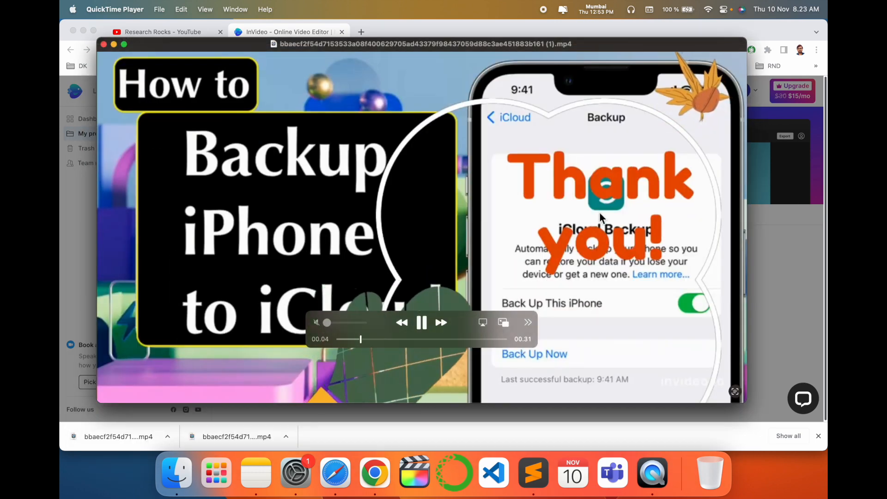